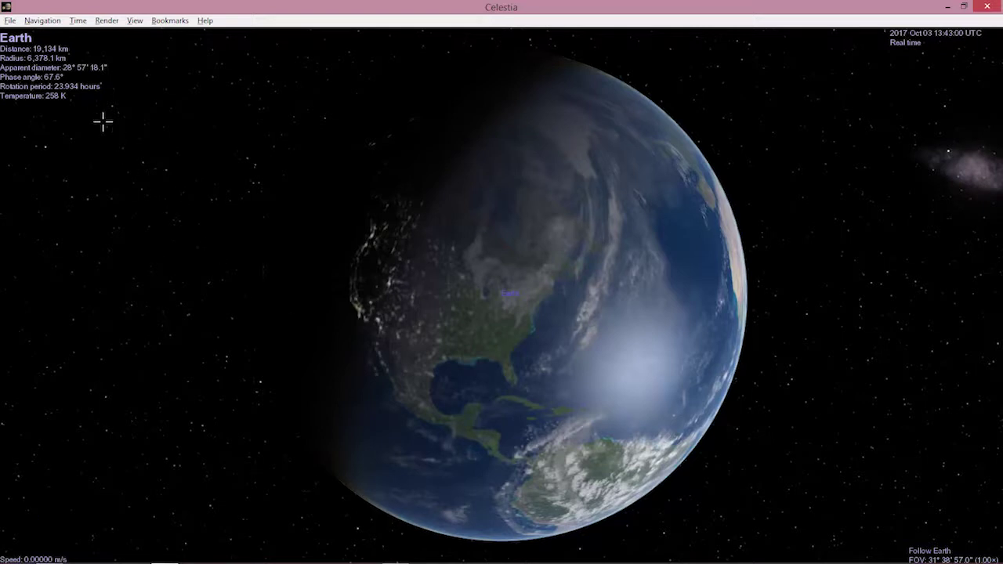
Pick Himalia under Jupiter in the Solar System Browser and fly there, following it from 300 km
{"action": "left_click", "coordinate": [45, 22]}
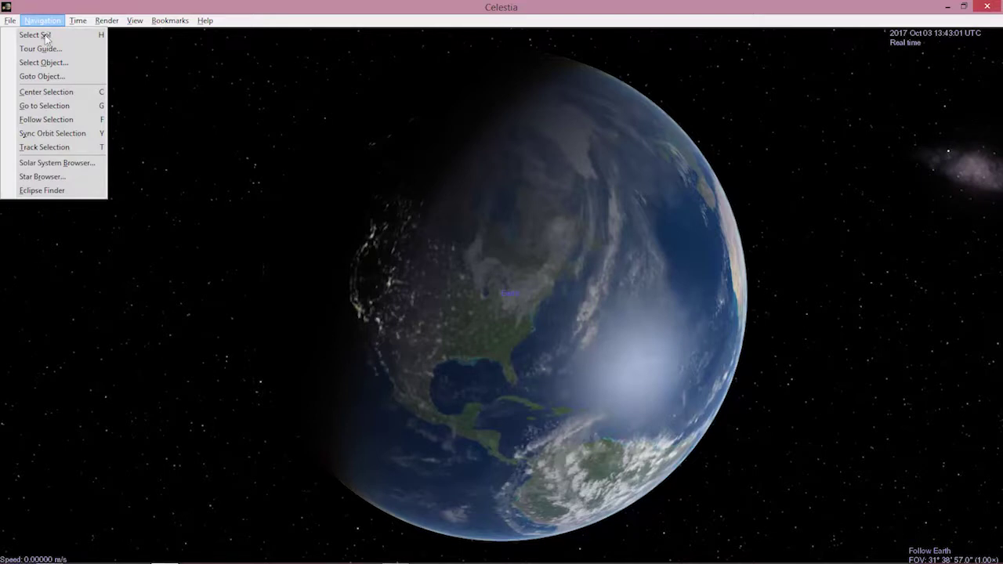
{"action": "left_click", "coordinate": [48, 162]}
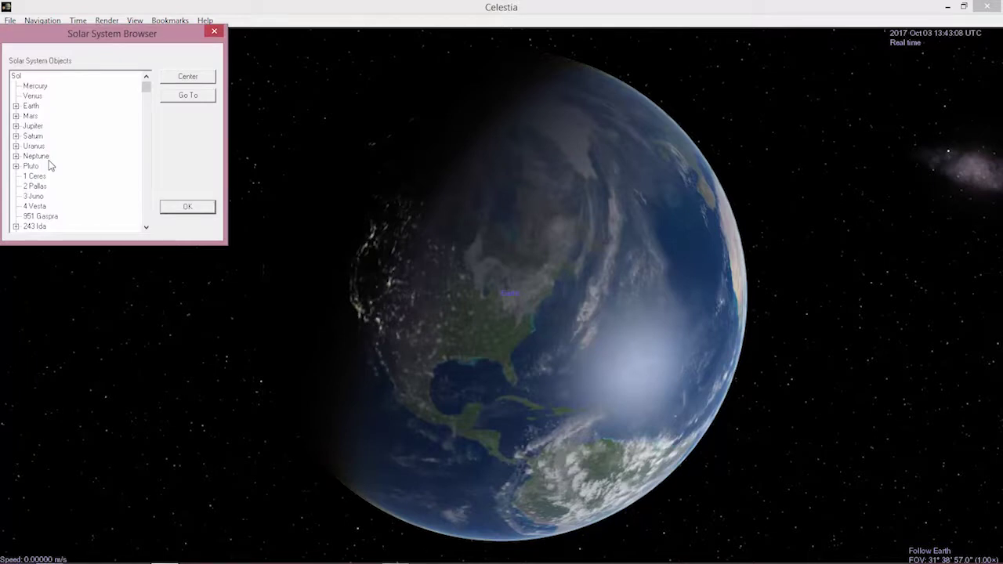
{"action": "left_click", "coordinate": [149, 107]}
{"action": "left_click_drag", "start_coordinate": [149, 108], "coordinate": [145, 73]}
{"action": "left_click", "coordinate": [17, 126]}
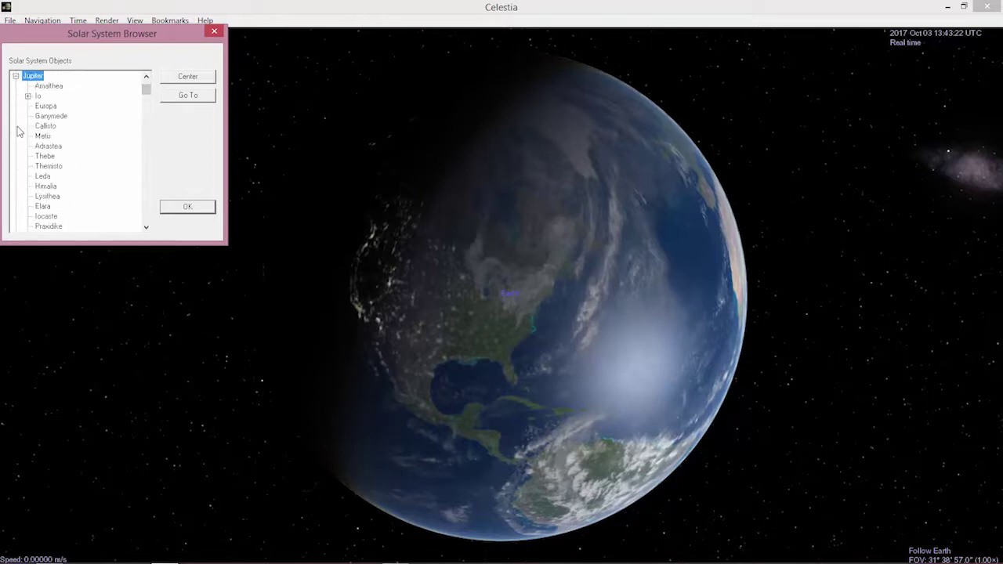
{"action": "left_click", "coordinate": [46, 188]}
{"action": "left_click_drag", "start_coordinate": [175, 35], "coordinate": [170, 199]}
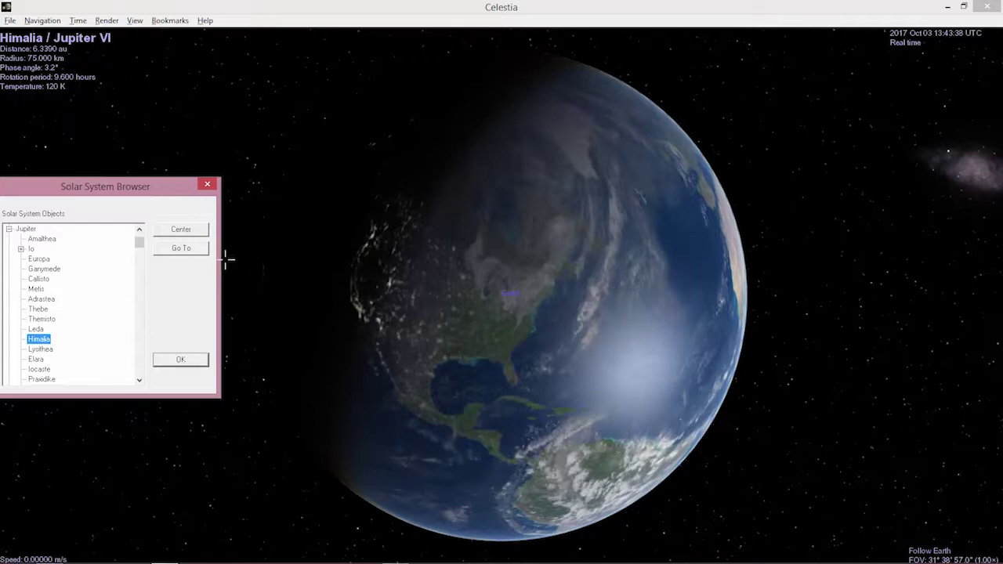
{"action": "left_click", "coordinate": [185, 251]}
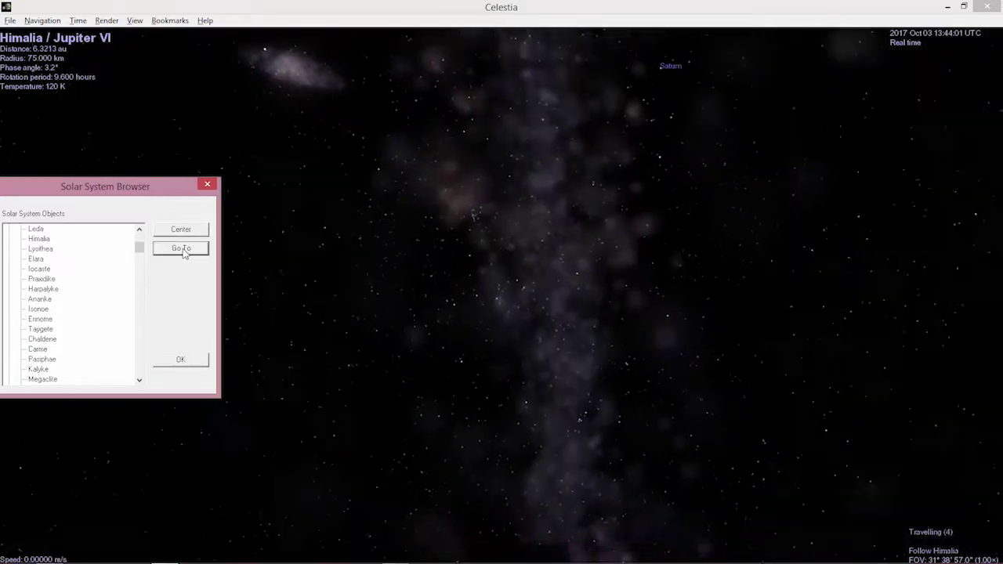
{"action": "left_click", "coordinate": [207, 184]}
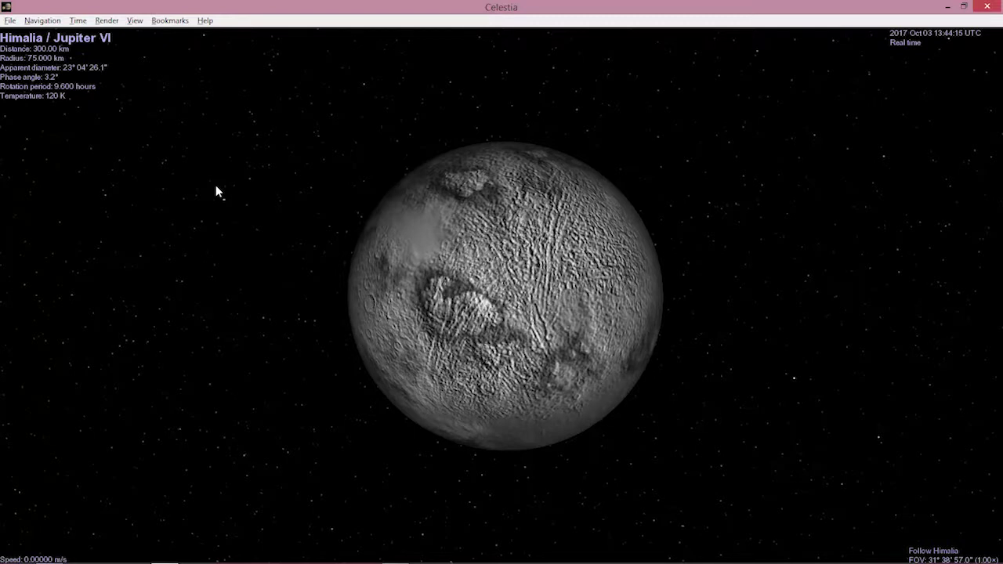
{"action": "key", "text": "Return"}
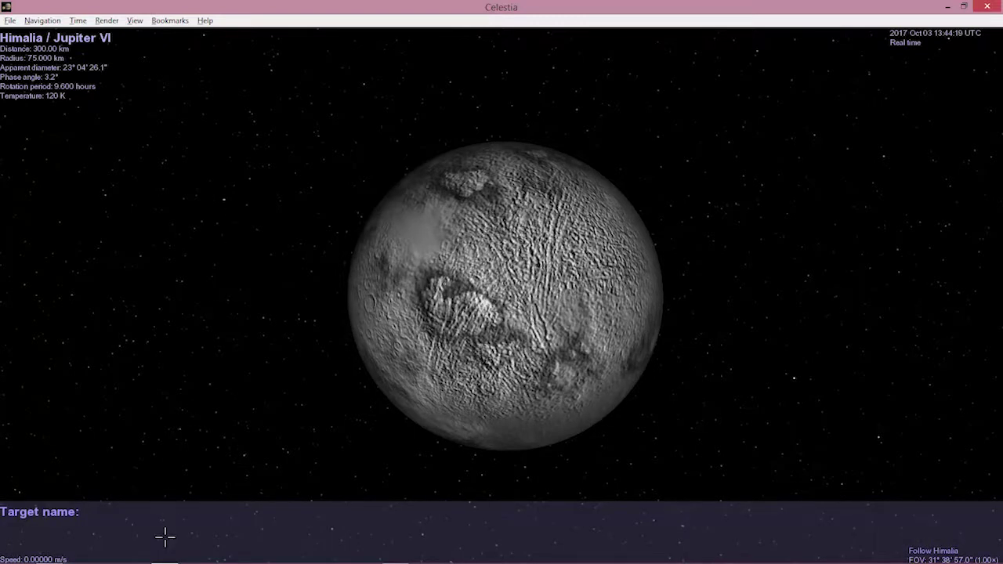
Enter 'Nep', cycle the matches back to Neptune, select it and travel there with G
{"action": "type", "text": "Nep"}
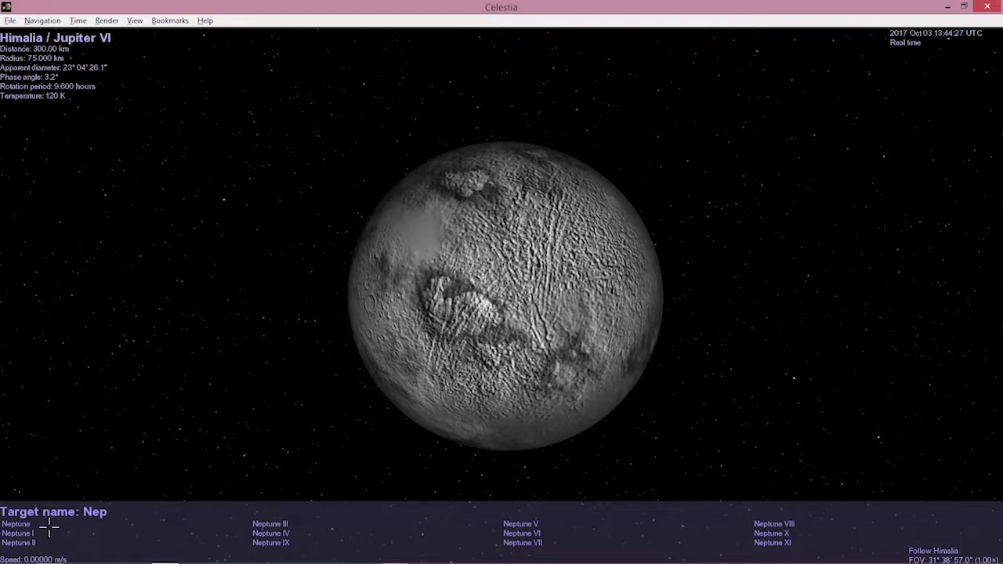
{"action": "key", "text": "Tab"}
{"action": "key", "text": "Tab"}
{"action": "key", "text": "Tab"}
{"action": "key", "text": "Tab"}
{"action": "key", "text": "Tab"}
{"action": "key", "text": "Tab"}
{"action": "key", "text": "Tab"}
{"action": "key", "text": "Tab"}
{"action": "key", "text": "Tab"}
{"action": "key", "text": "Tab"}
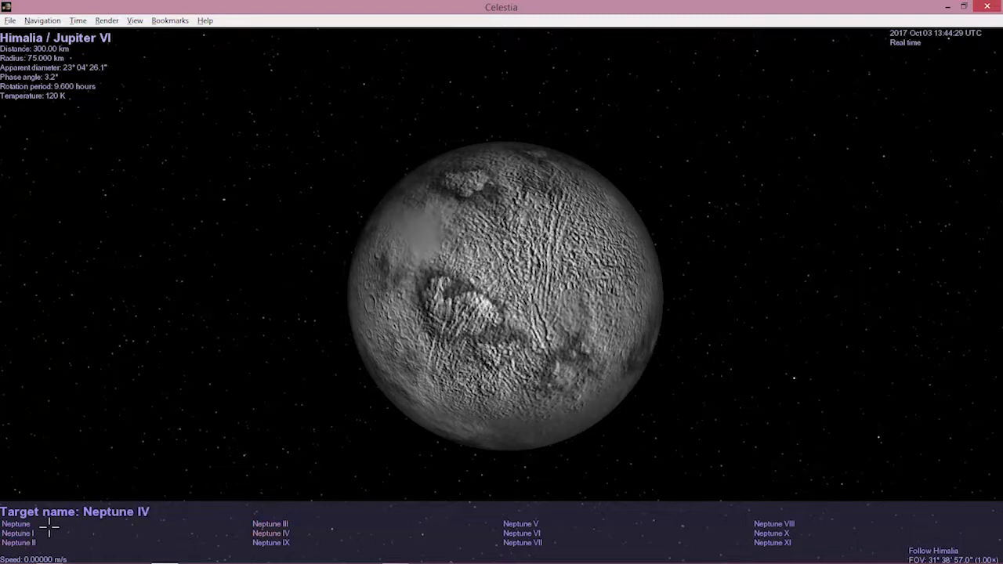
{"action": "key", "text": "Tab"}
{"action": "key", "text": "Tab"}
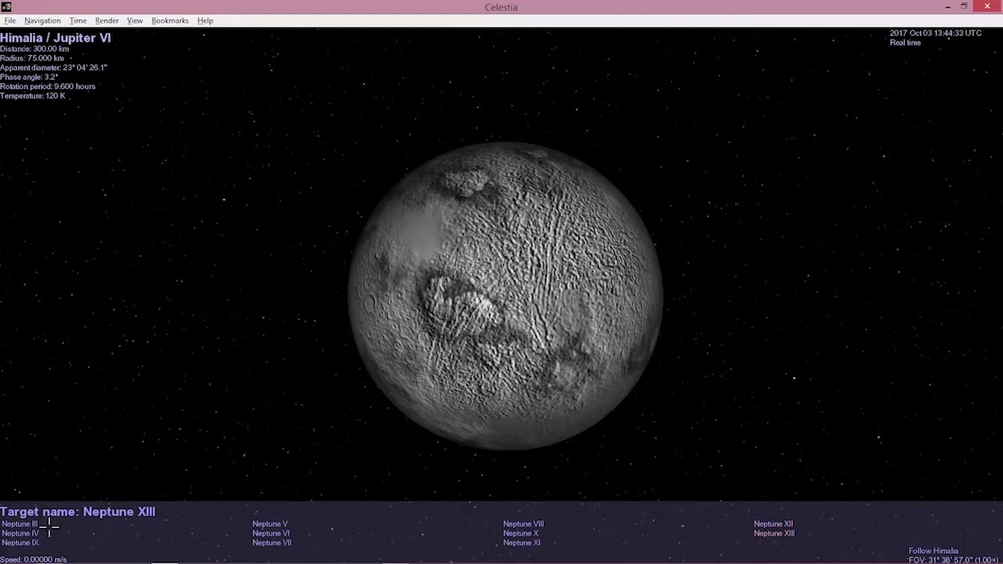
{"action": "key", "text": "Tab"}
{"action": "key", "text": "Tab"}
{"action": "key", "text": "Tab"}
{"action": "key", "text": "Tab"}
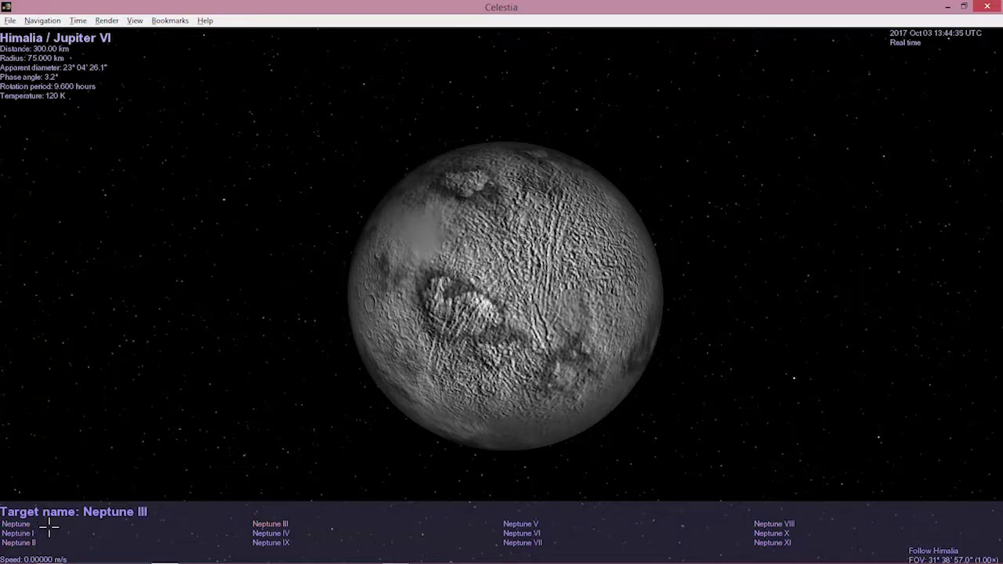
{"action": "key", "text": "Tab"}
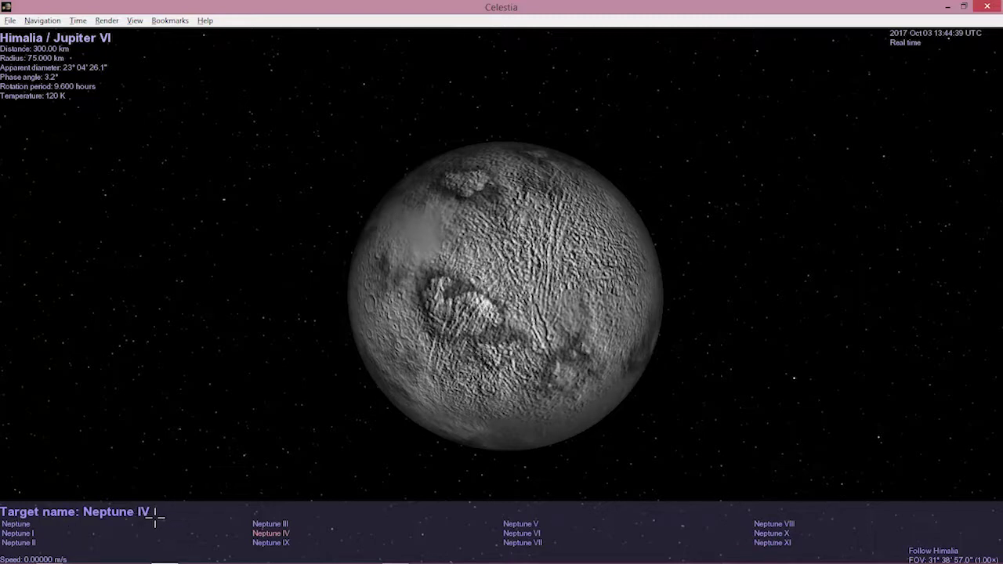
{"action": "key", "text": "BackSpace"}
{"action": "key", "text": "BackSpace"}
{"action": "key", "text": "BackSpace"}
{"action": "key", "text": "Return"}
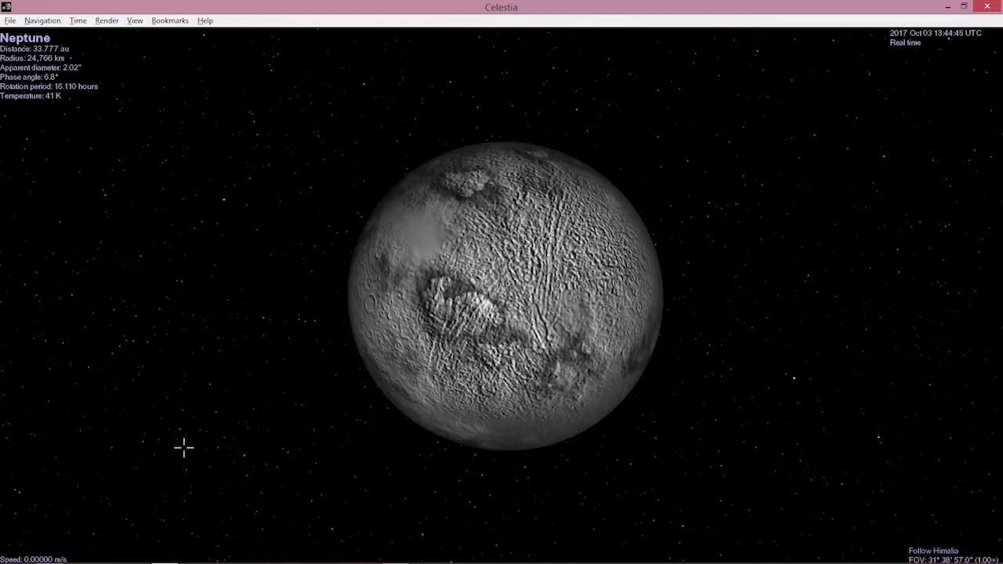
{"action": "key", "text": "g"}
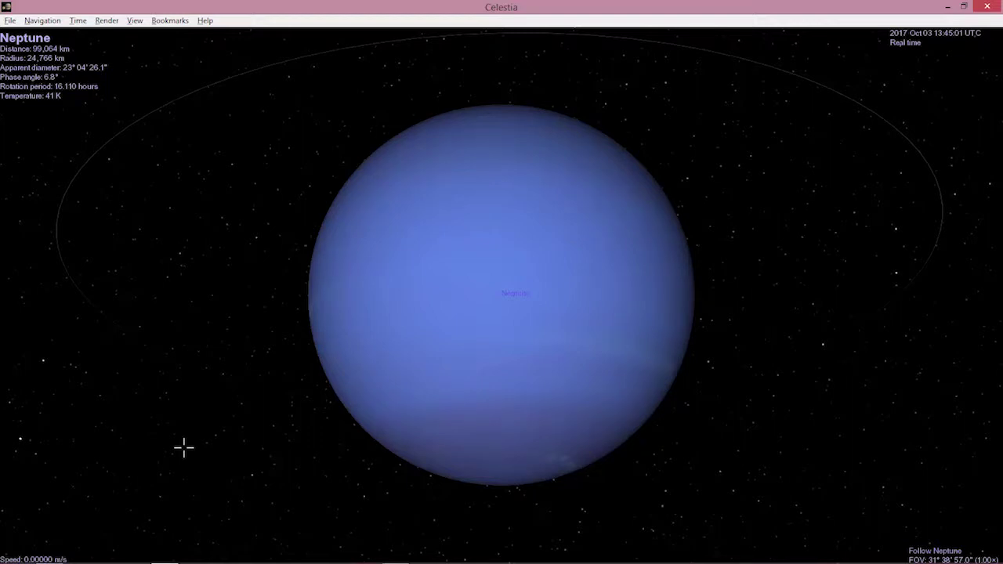
Zoom and orbit around Neptune toward its night side, turning on orbit paths
{"action": "scroll", "coordinate": [184, 446], "scroll_direction": "down", "scroll_amount": 10}
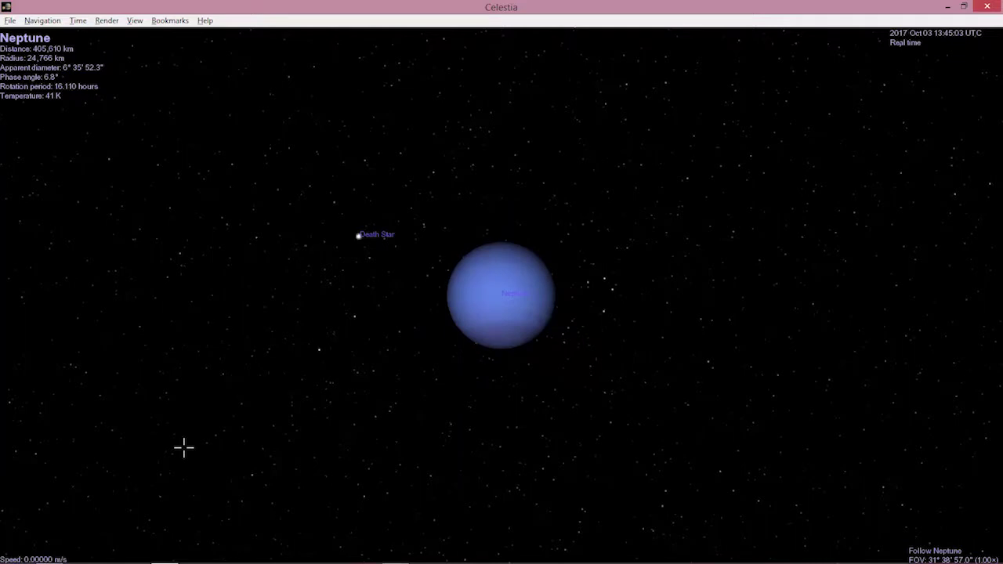
{"action": "right_click_drag", "start_coordinate": [184, 447], "coordinate": [190, 540]}
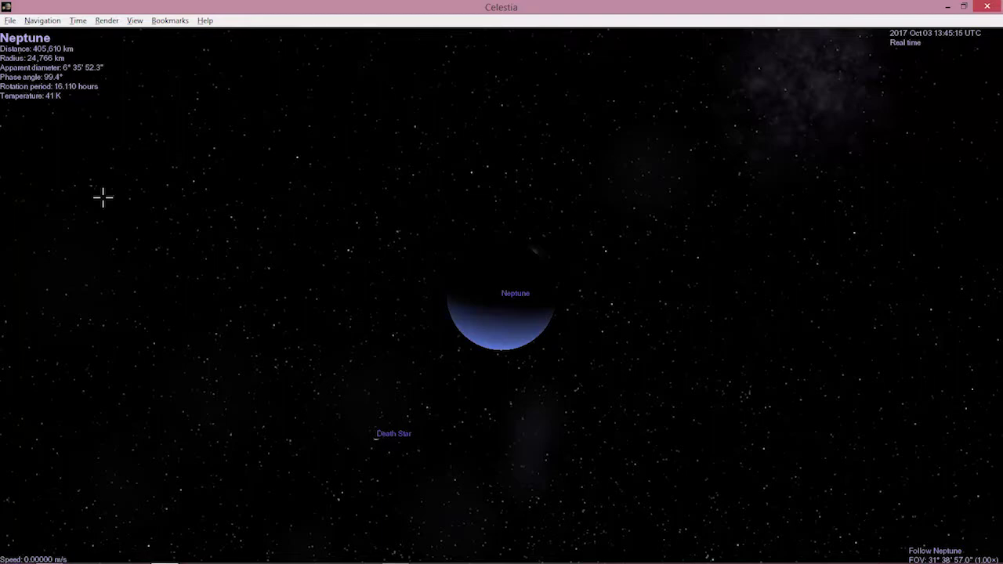
{"action": "key", "text": "o"}
{"action": "right_click_drag", "start_coordinate": [103, 197], "coordinate": [118, 229]}
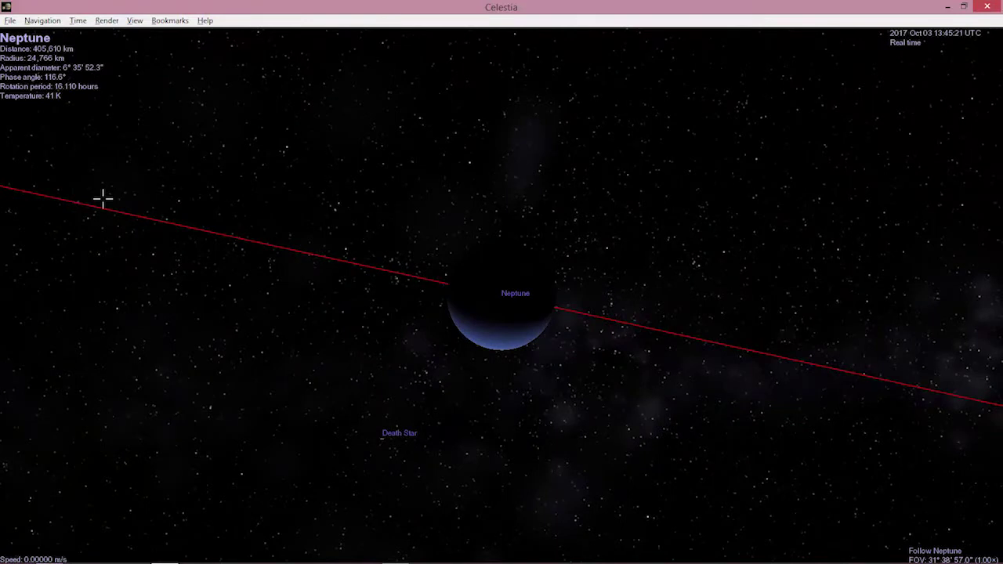
In View Options, enable Planets, Moons and Minor Moons orbits and apply
{"action": "left_click", "coordinate": [108, 22]}
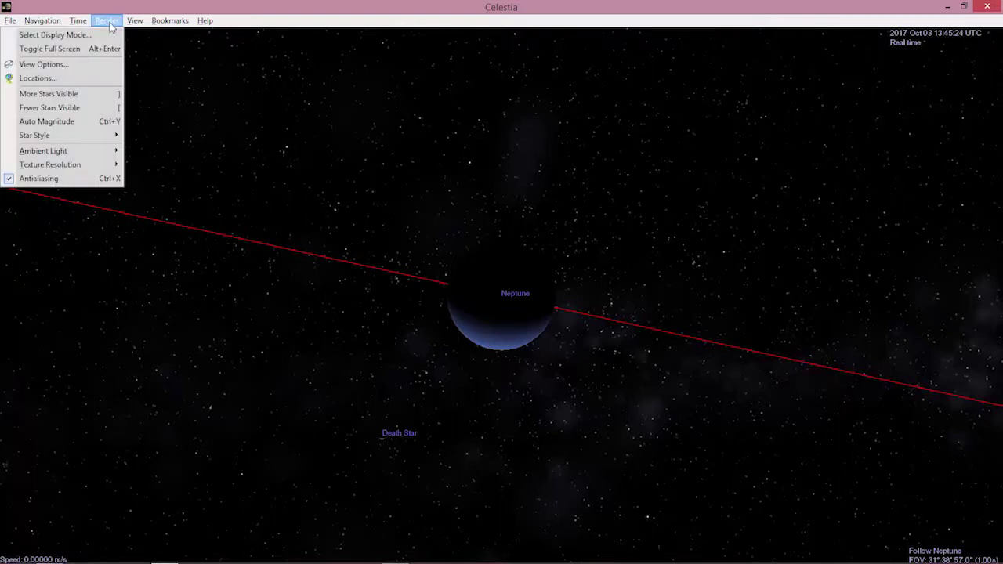
{"action": "left_click", "coordinate": [96, 66]}
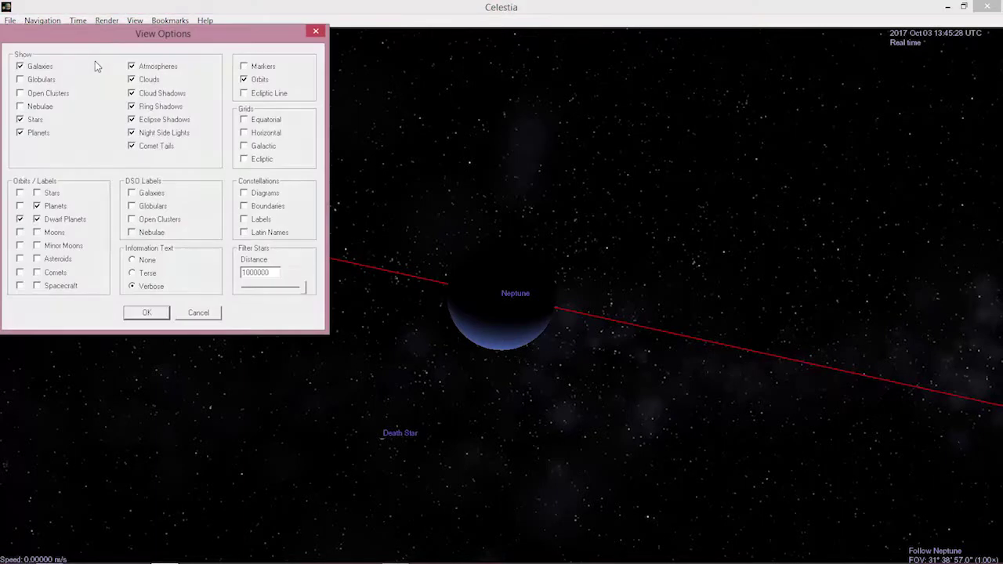
{"action": "left_click", "coordinate": [20, 207]}
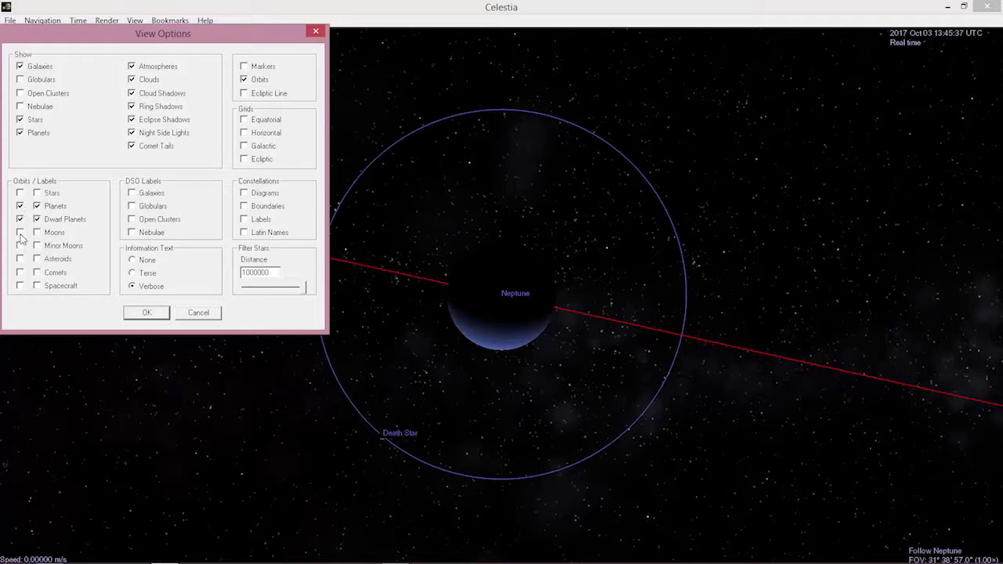
{"action": "left_click", "coordinate": [21, 232]}
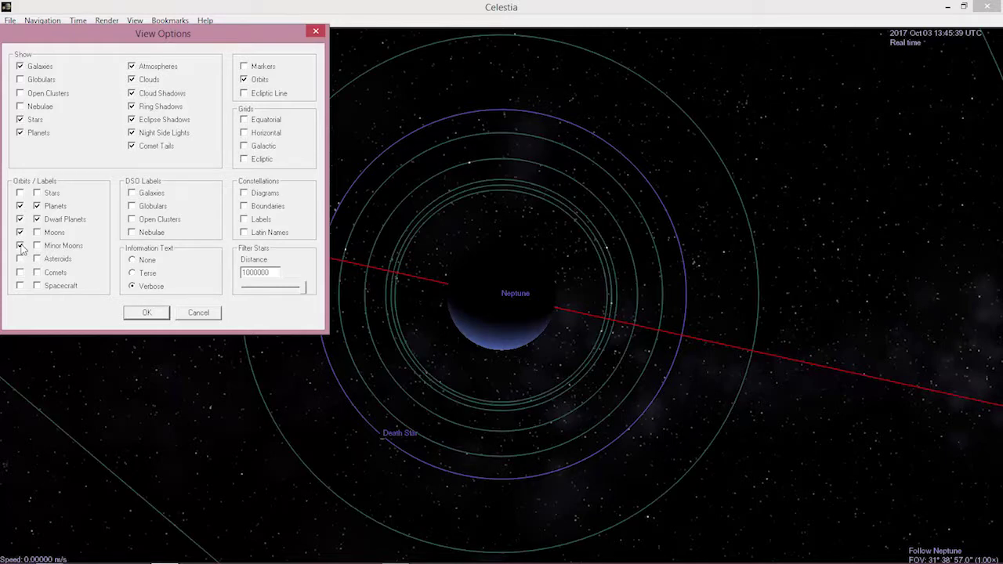
{"action": "left_click", "coordinate": [20, 245]}
{"action": "left_click", "coordinate": [147, 312]}
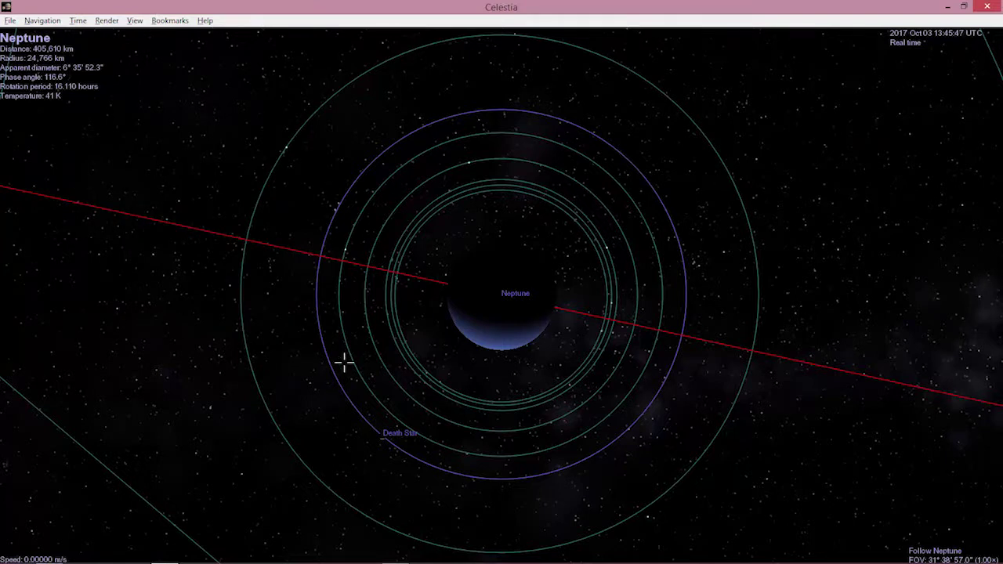
Turn on Moons labels in View Options and close the dialog
{"action": "left_click", "coordinate": [110, 22]}
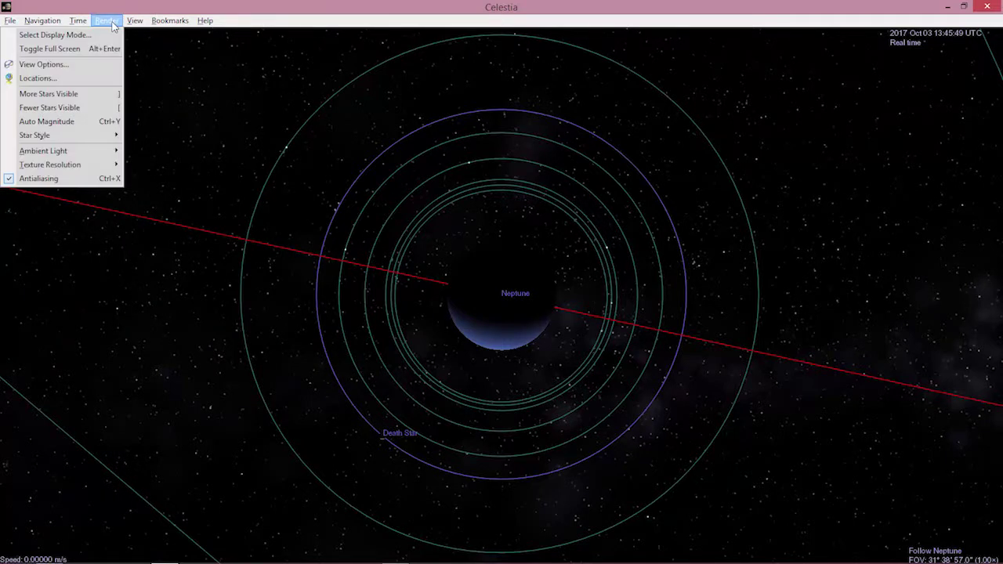
{"action": "left_click", "coordinate": [85, 64]}
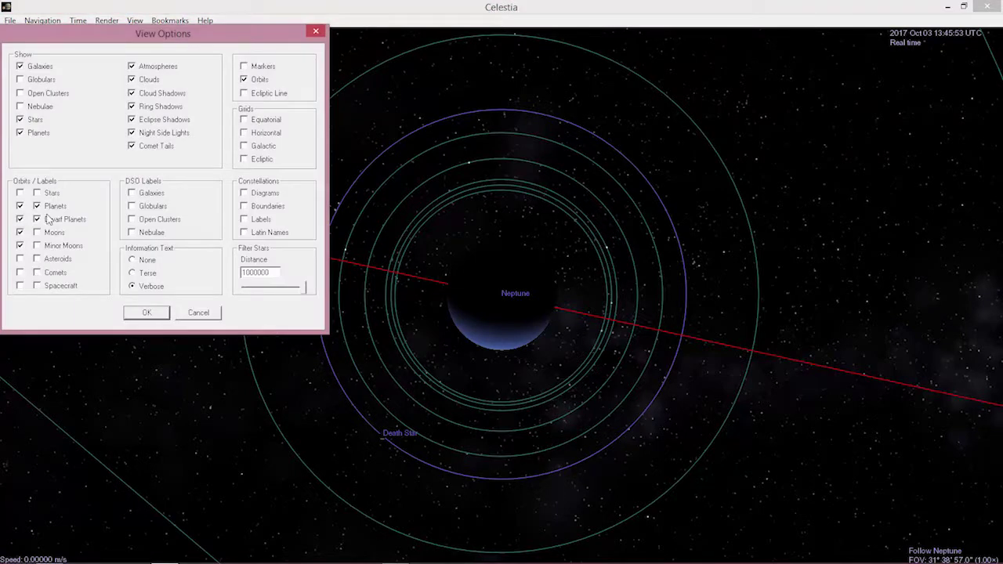
{"action": "left_click", "coordinate": [36, 233]}
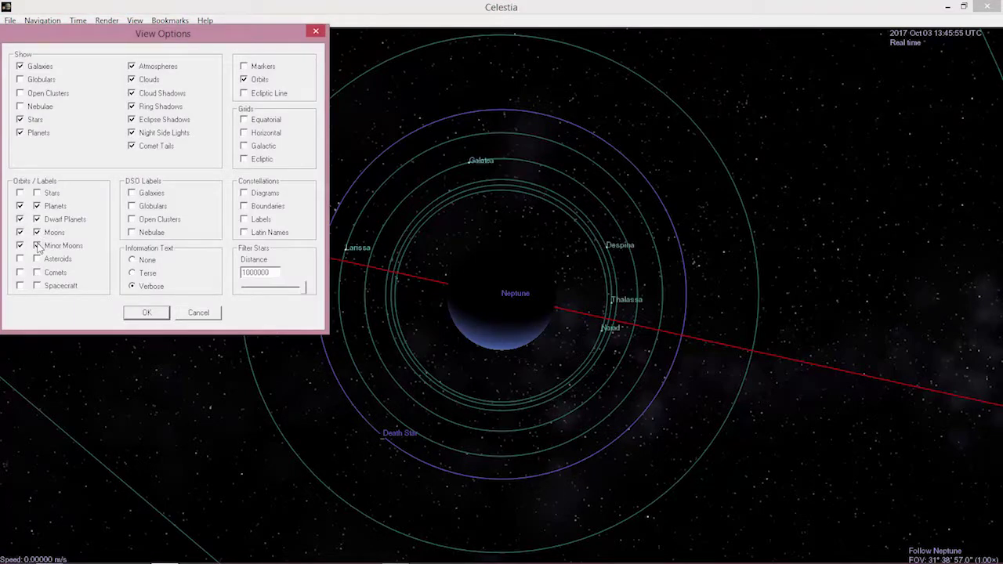
{"action": "left_click", "coordinate": [317, 31]}
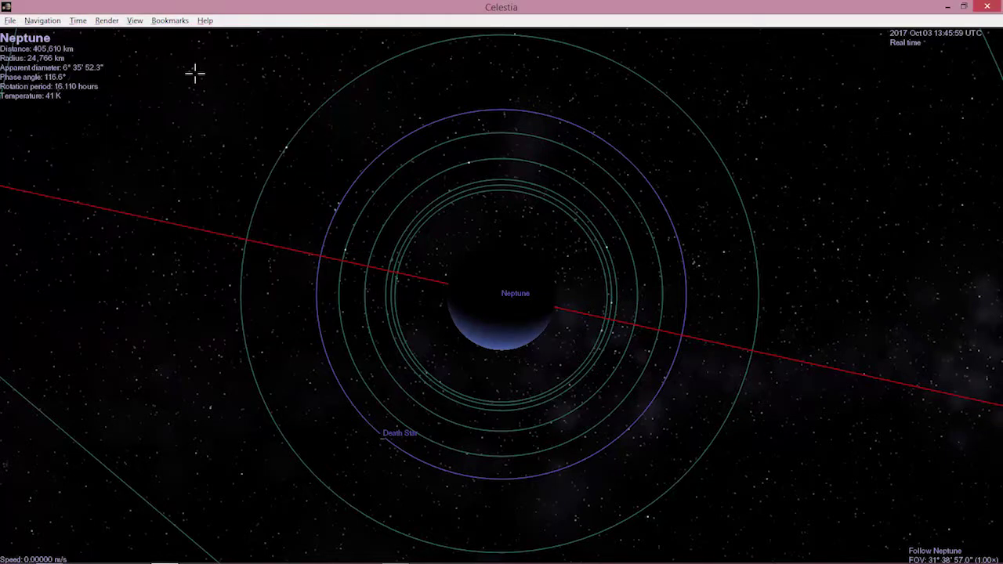
{"action": "left_click", "coordinate": [206, 21]}
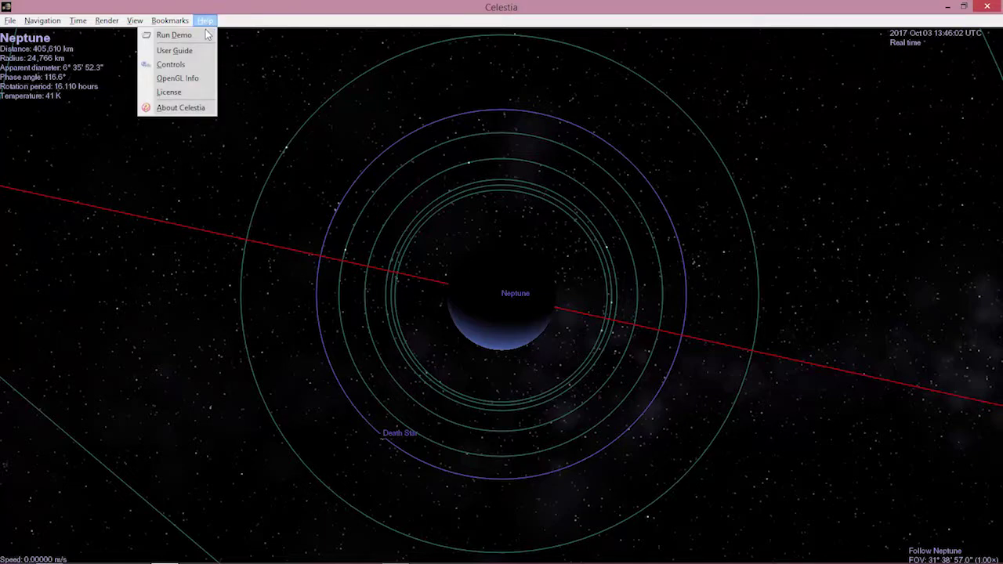
{"action": "left_click", "coordinate": [185, 69]}
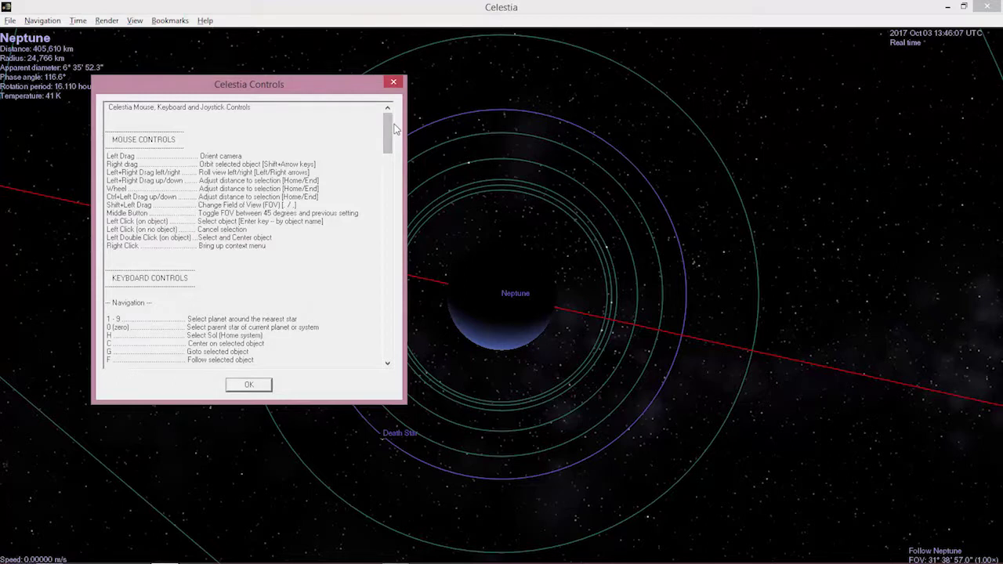
{"action": "left_click_drag", "start_coordinate": [388, 130], "coordinate": [391, 330]}
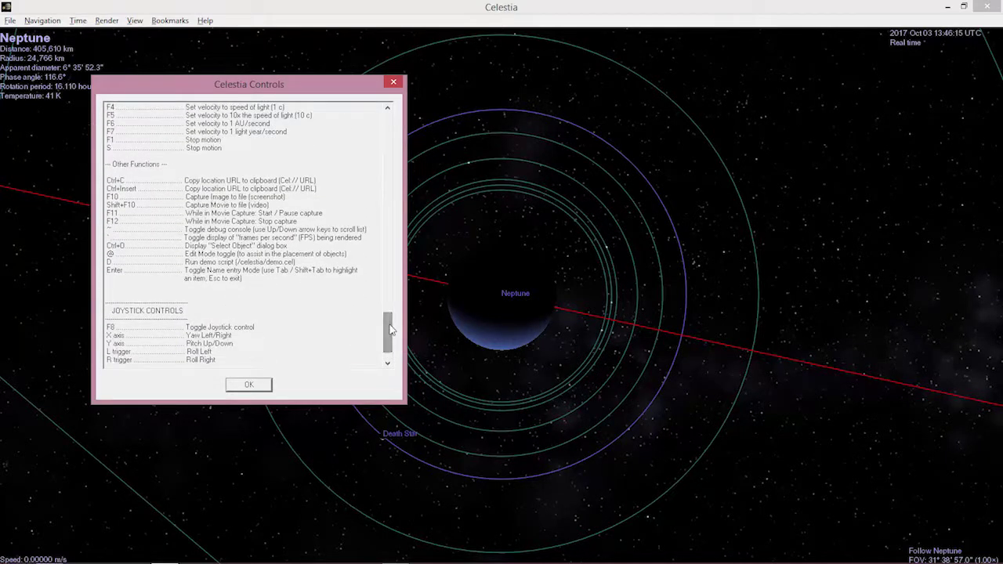
{"action": "left_click", "coordinate": [260, 384]}
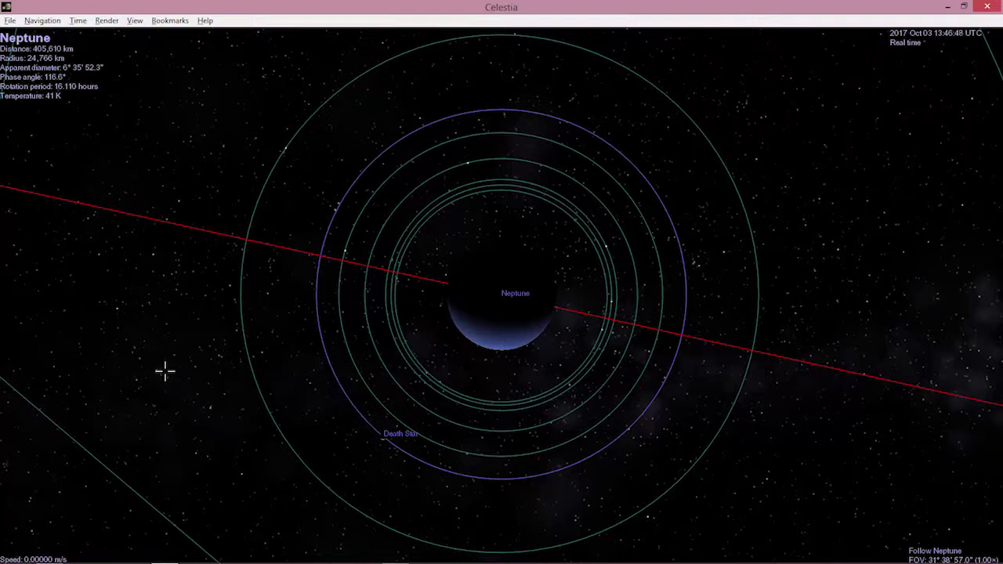
Select Sol with H and travel to the Sun with G
{"action": "key", "text": "h"}
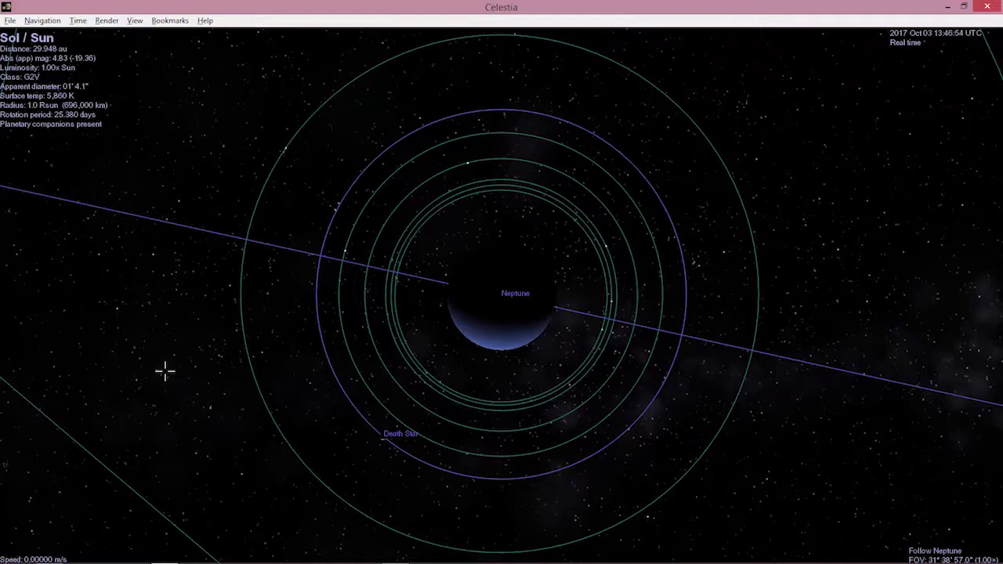
{"action": "key", "text": "g"}
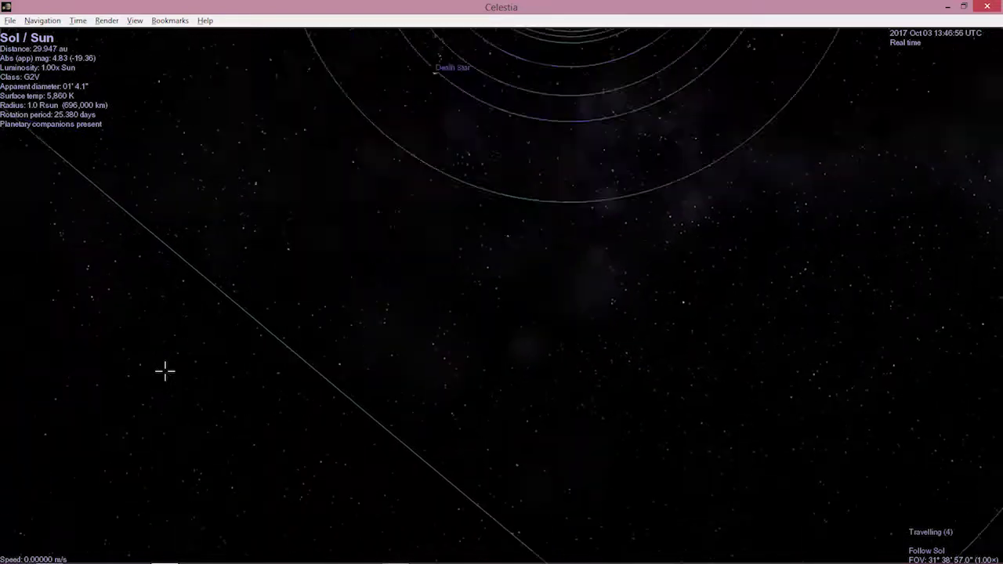